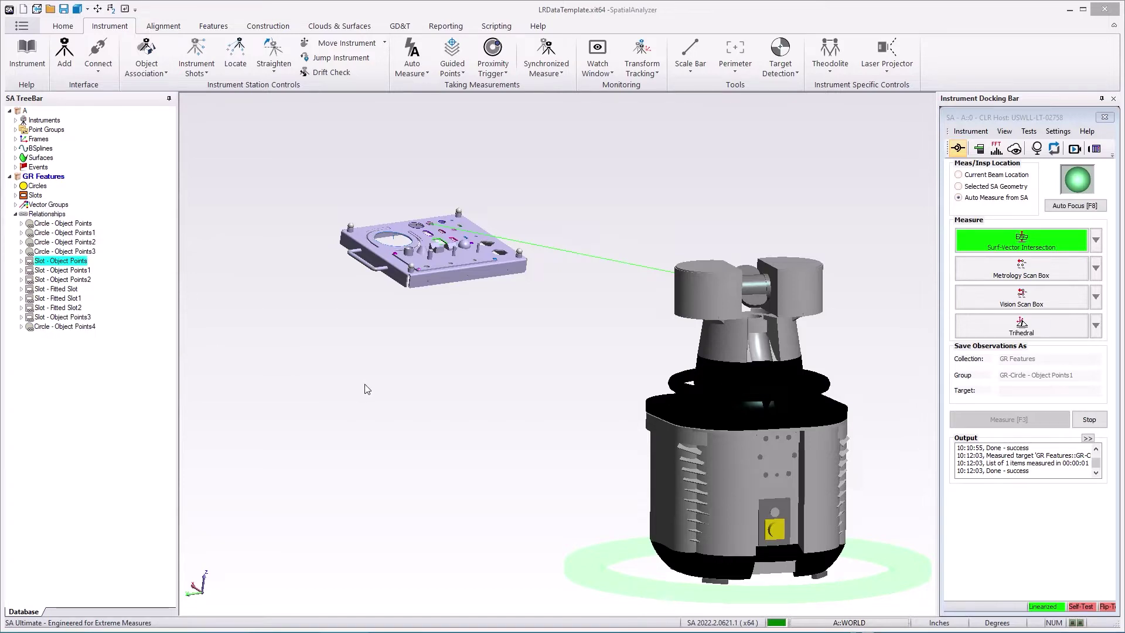
Step: Review the laser radar's hardware capabilities, then bring the Advanced Target Manager with its GE Circle settings into view
click(959, 133)
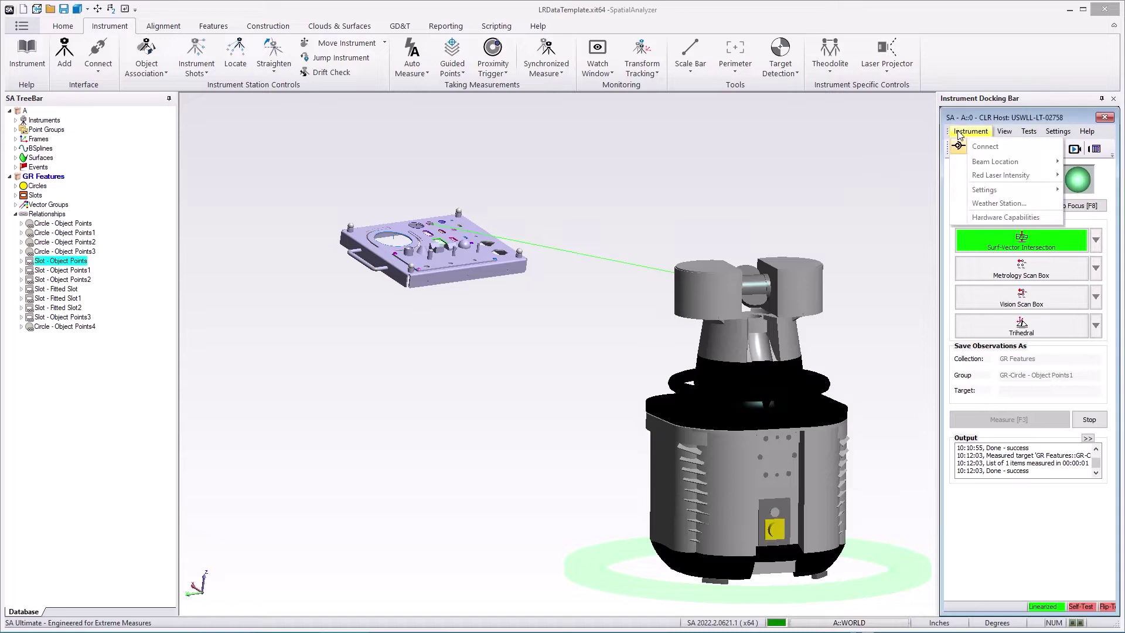
click(1010, 220)
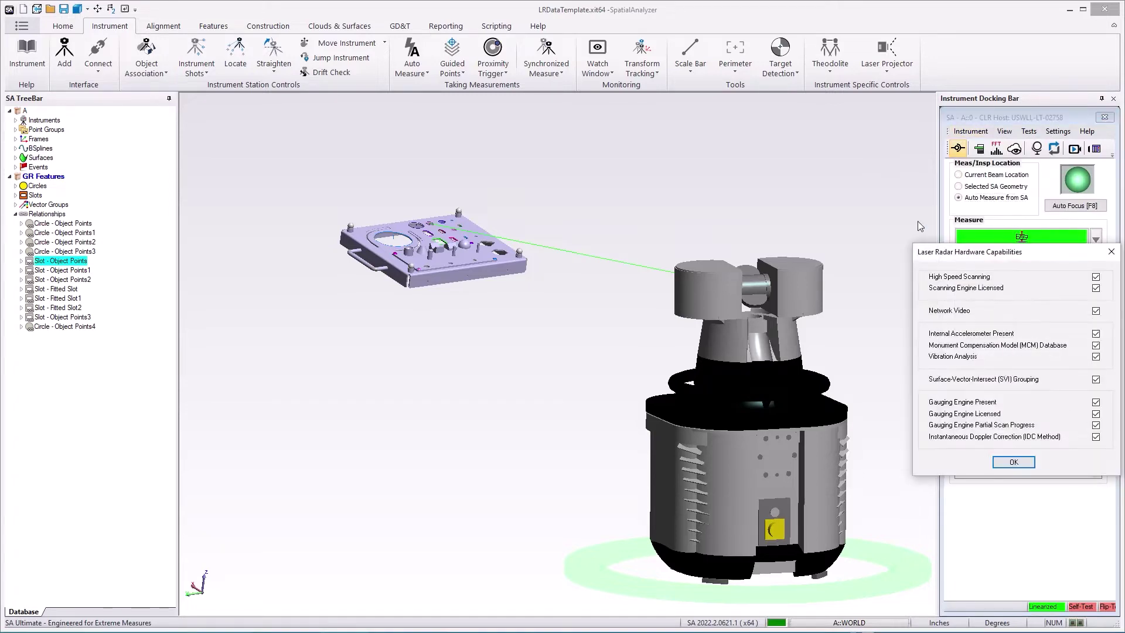
drag(999, 258, 782, 157)
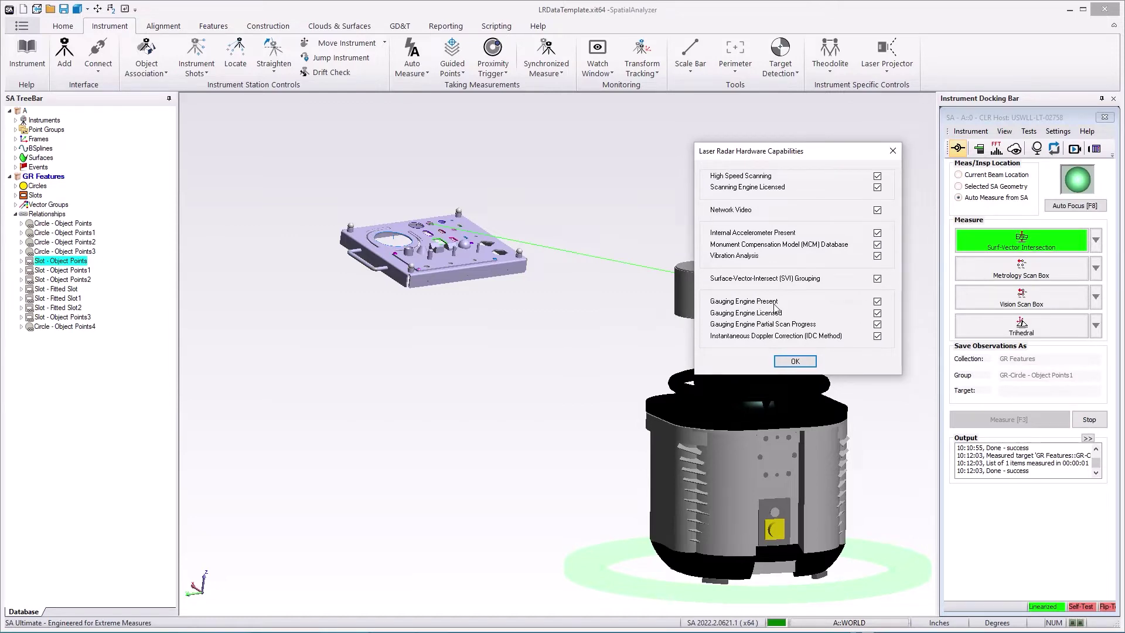
click(795, 361)
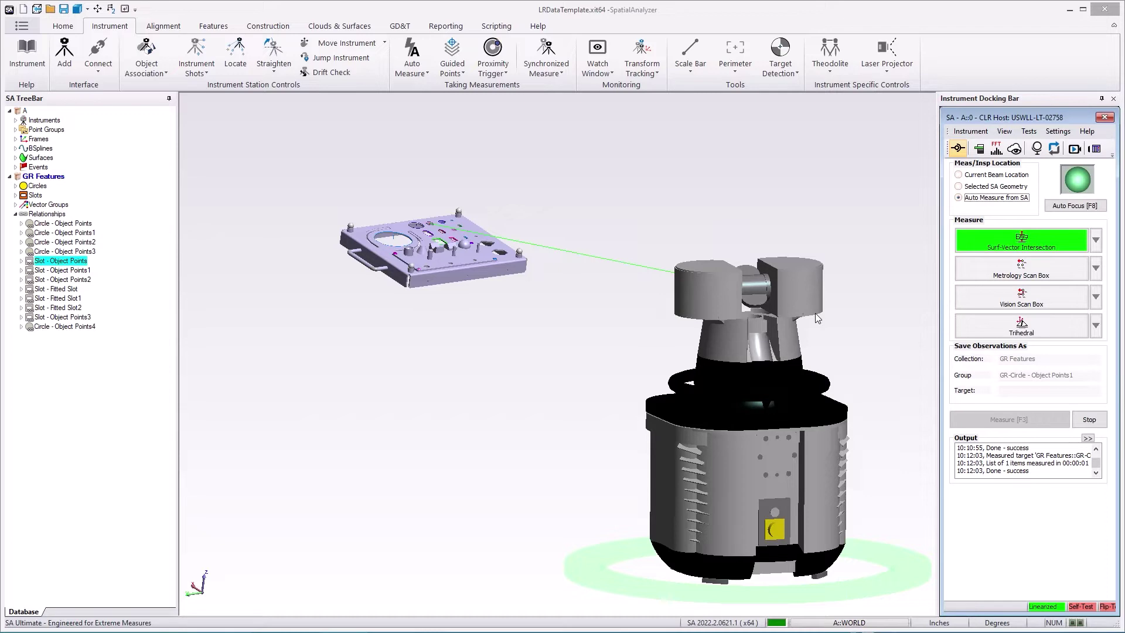
click(978, 148)
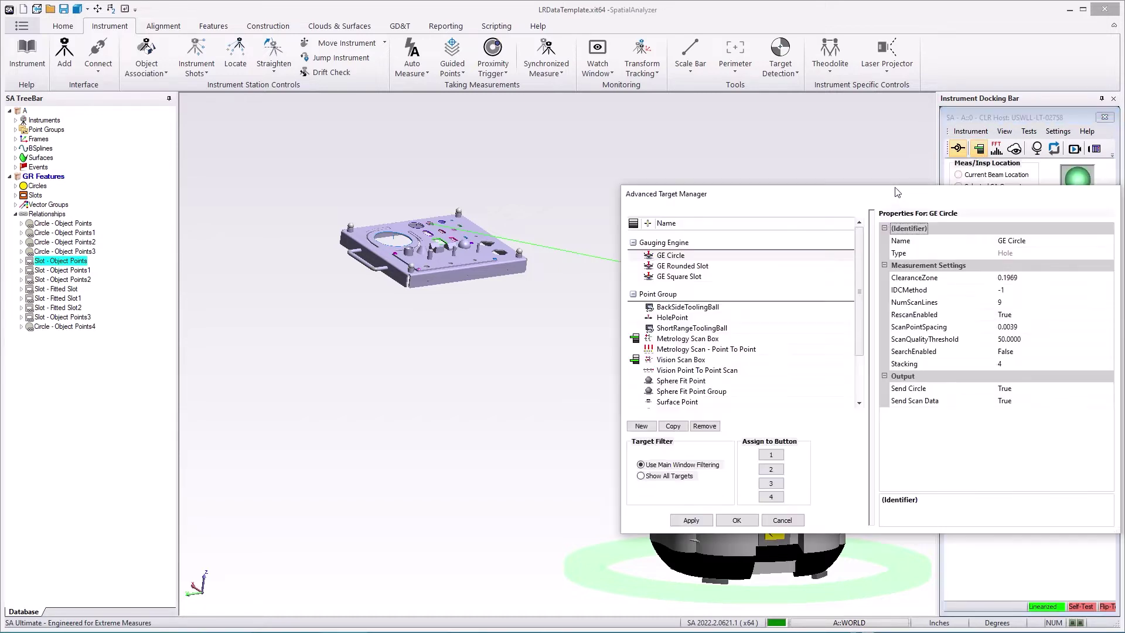
drag(893, 196, 815, 149)
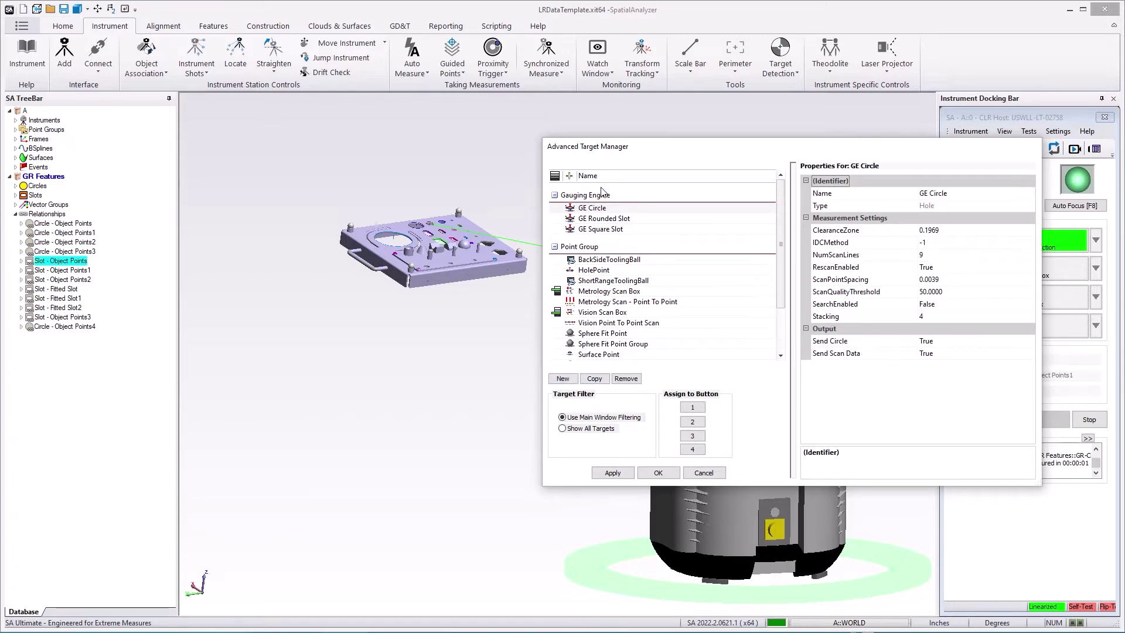
Step: Duplicate the GE Circle profile as 'Copy of GE Circle', select it, and close with OK
click(604, 208)
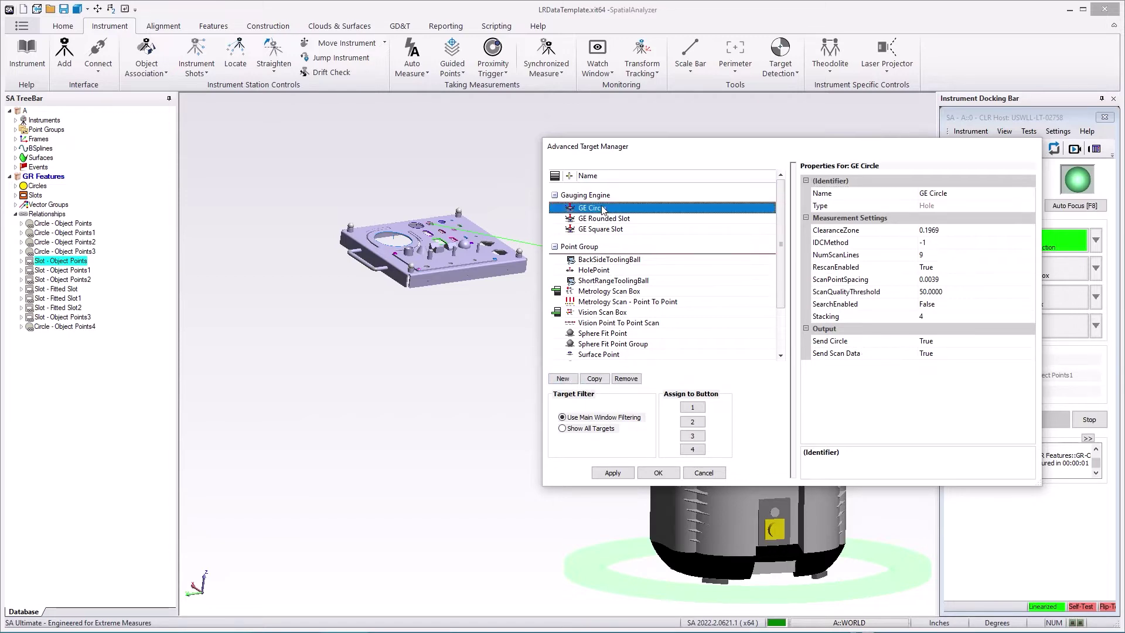
click(594, 379)
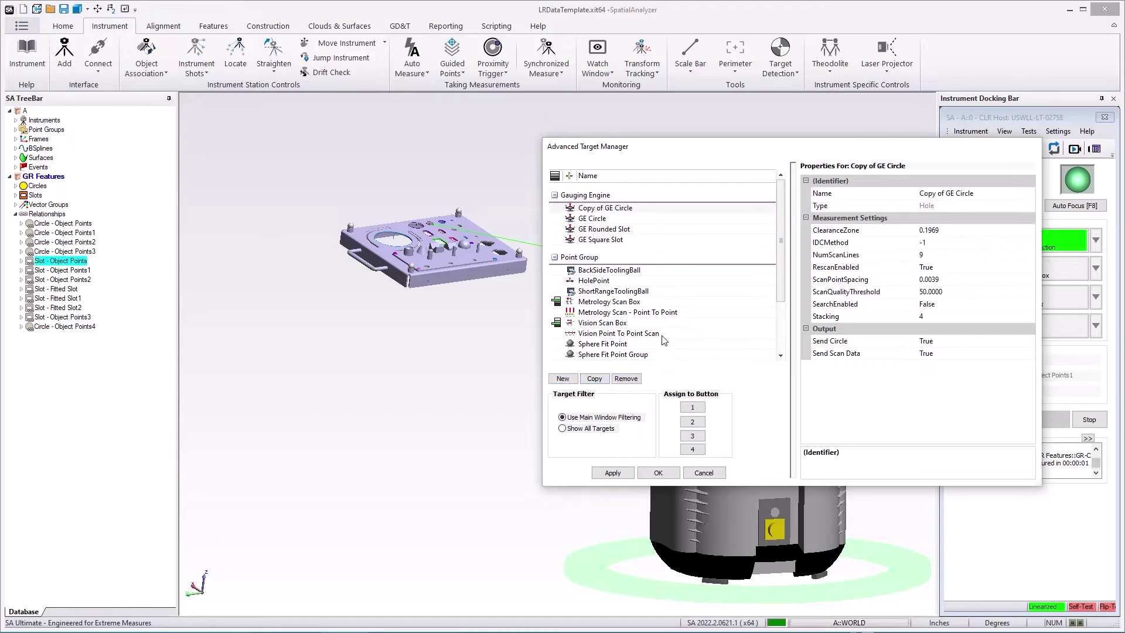
click(618, 209)
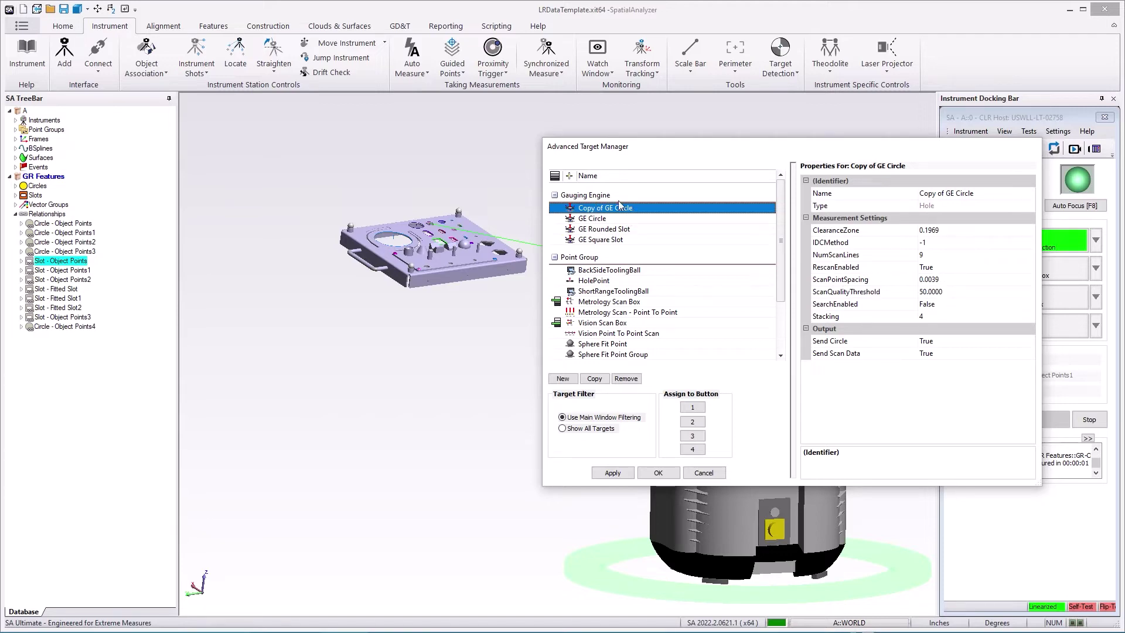
click(659, 473)
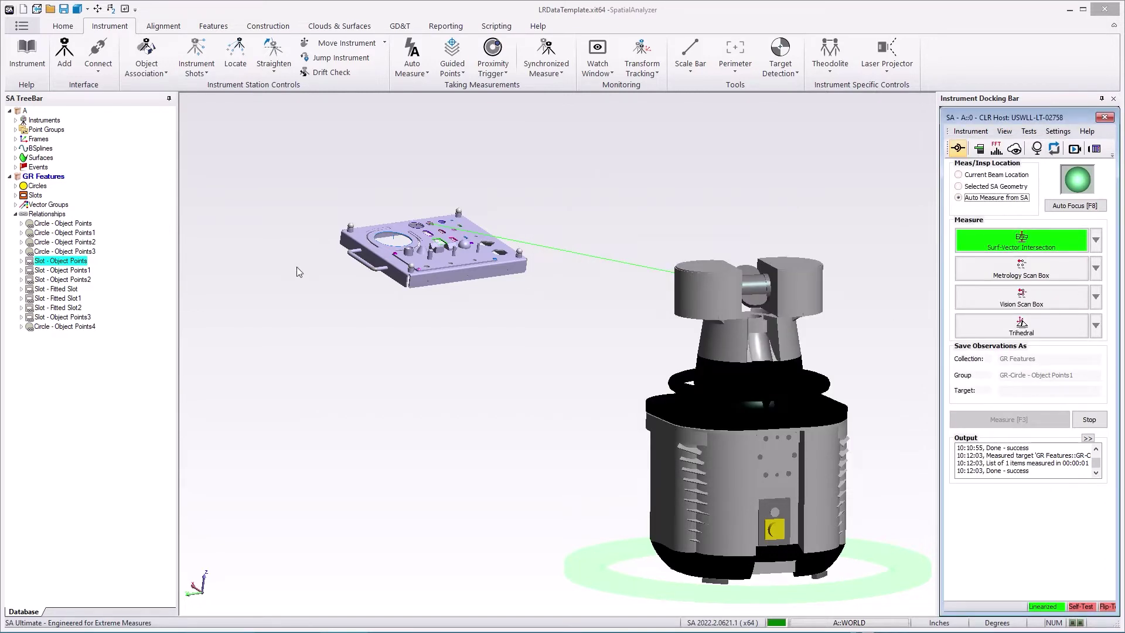
Step: Assign the Copy of GE Circle measurement profile to Circle - Object Points via Inspection > Configure Instrument
right_click(47, 228)
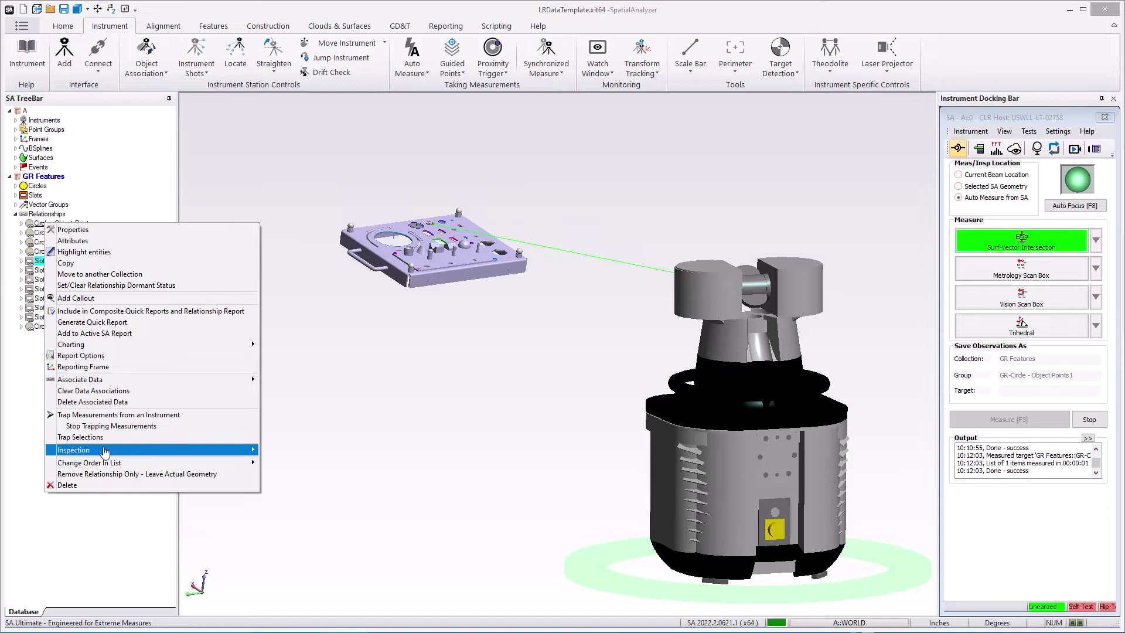
mouse_move(183, 461)
click(305, 494)
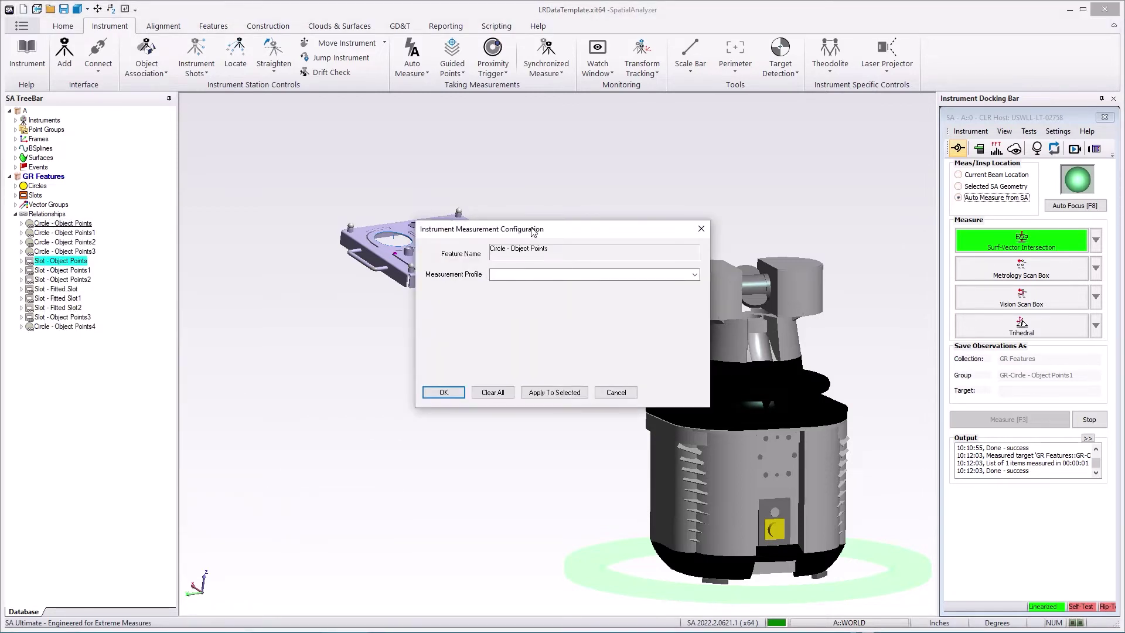
drag(534, 230, 340, 230)
click(498, 276)
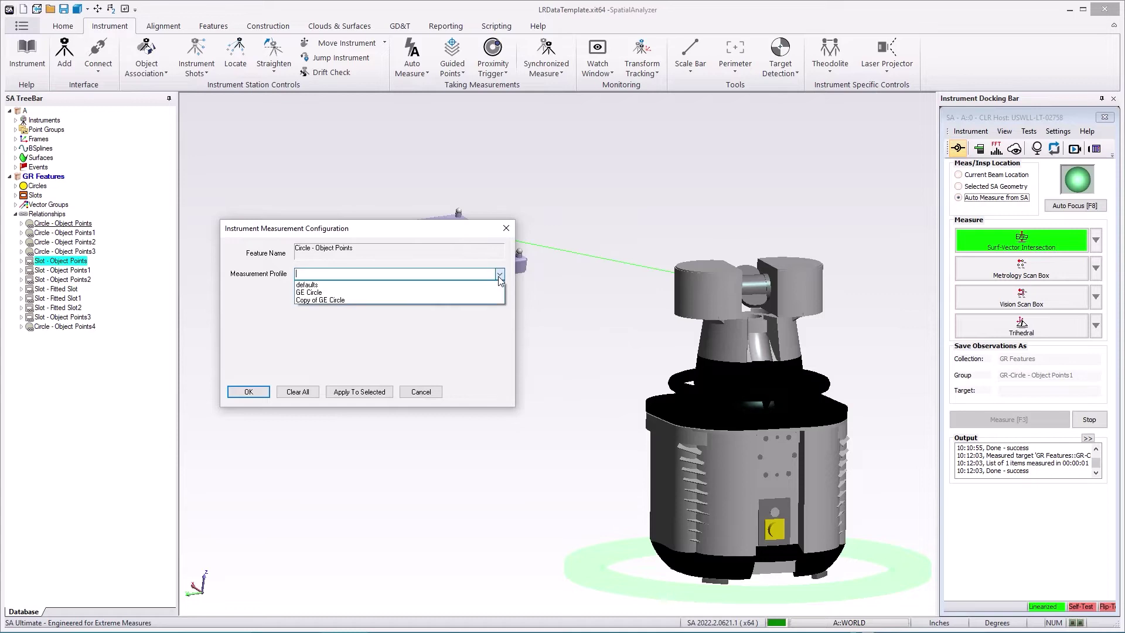
click(309, 300)
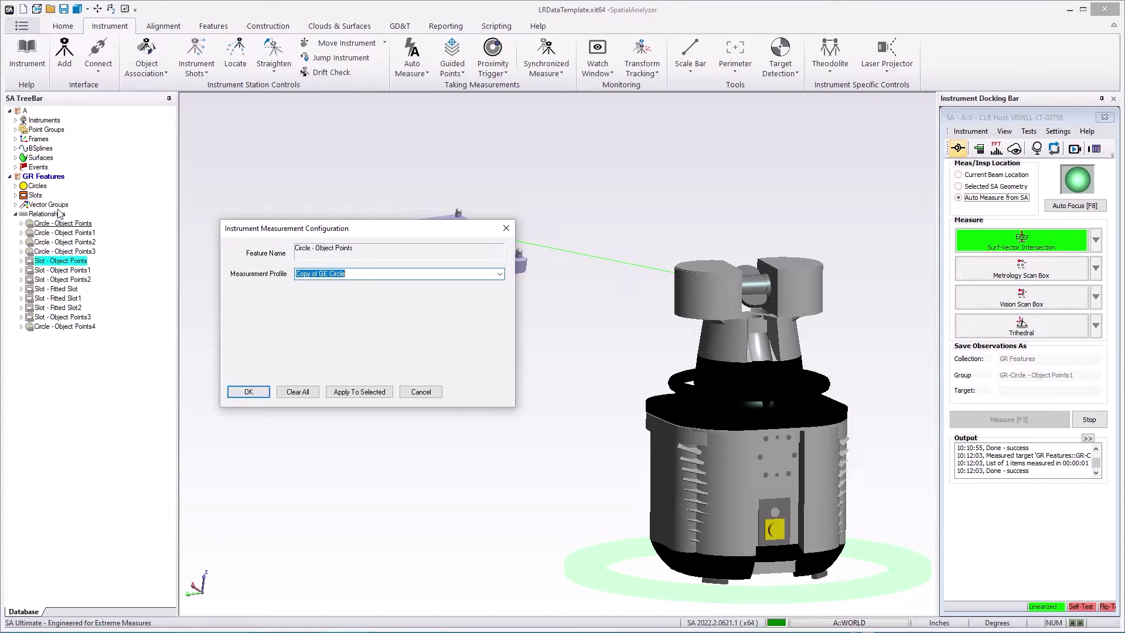
click(249, 391)
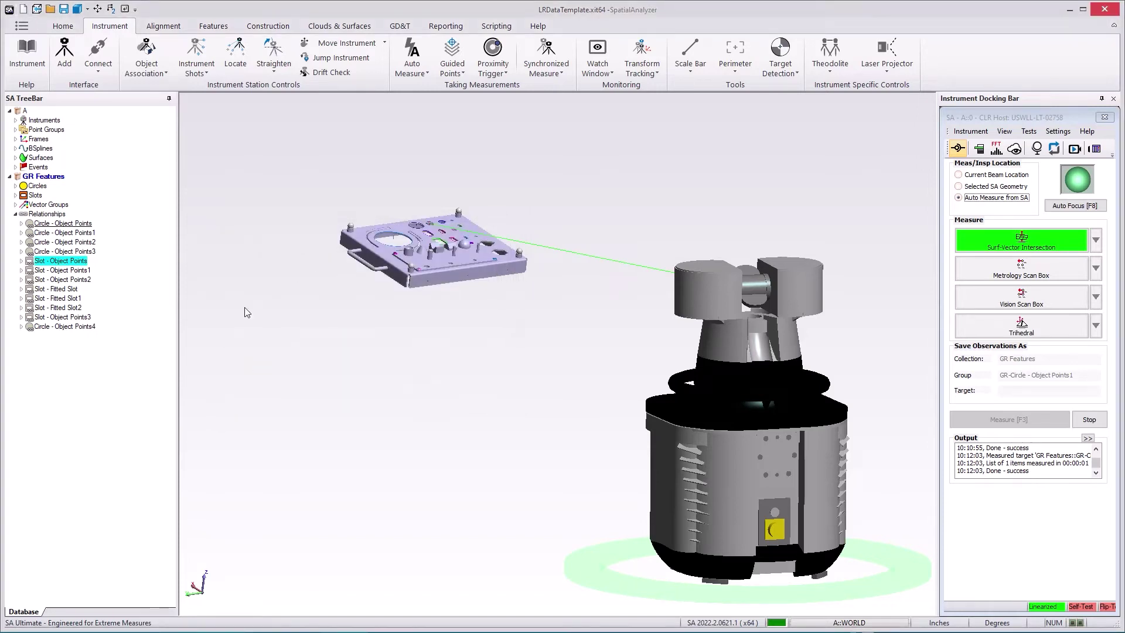
Step: Set Circle - Object Points to use Associate Data > Measured Geometry
right_click(51, 226)
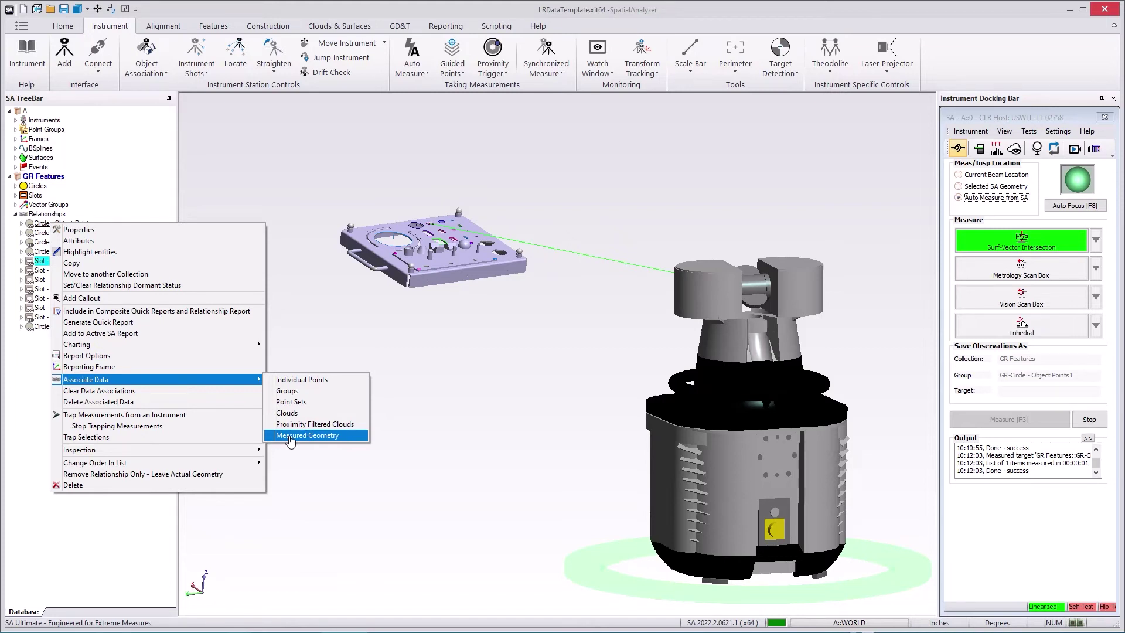
click(399, 431)
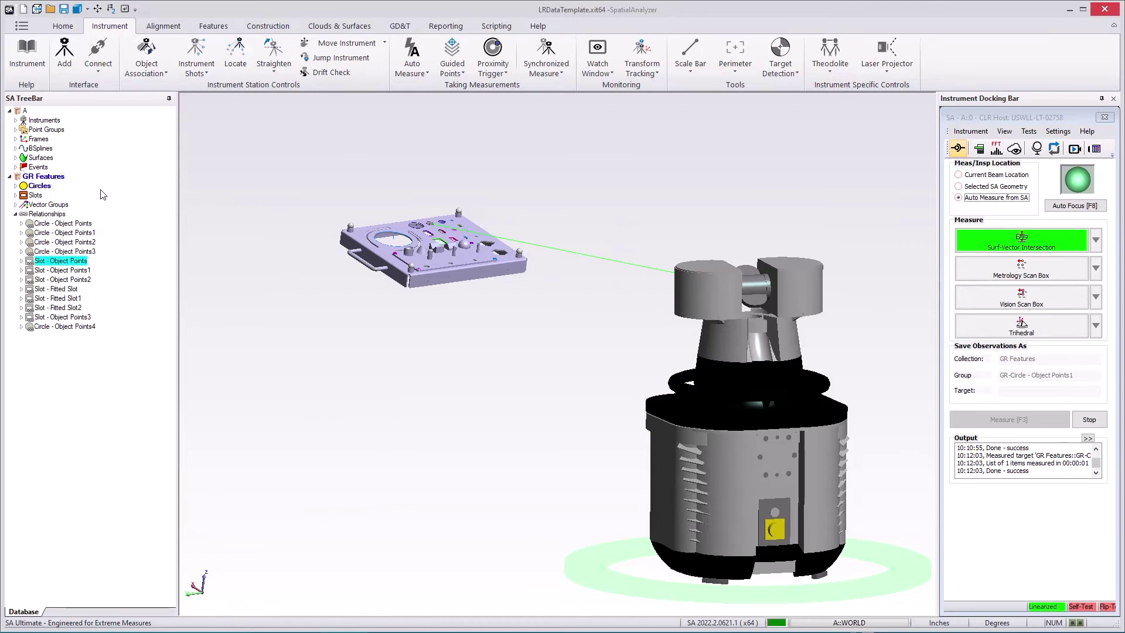
Step: Batch-measure Circle - Object Points, Slot - Object Points and Slot - Fitted Slot with the laser radar
click(424, 70)
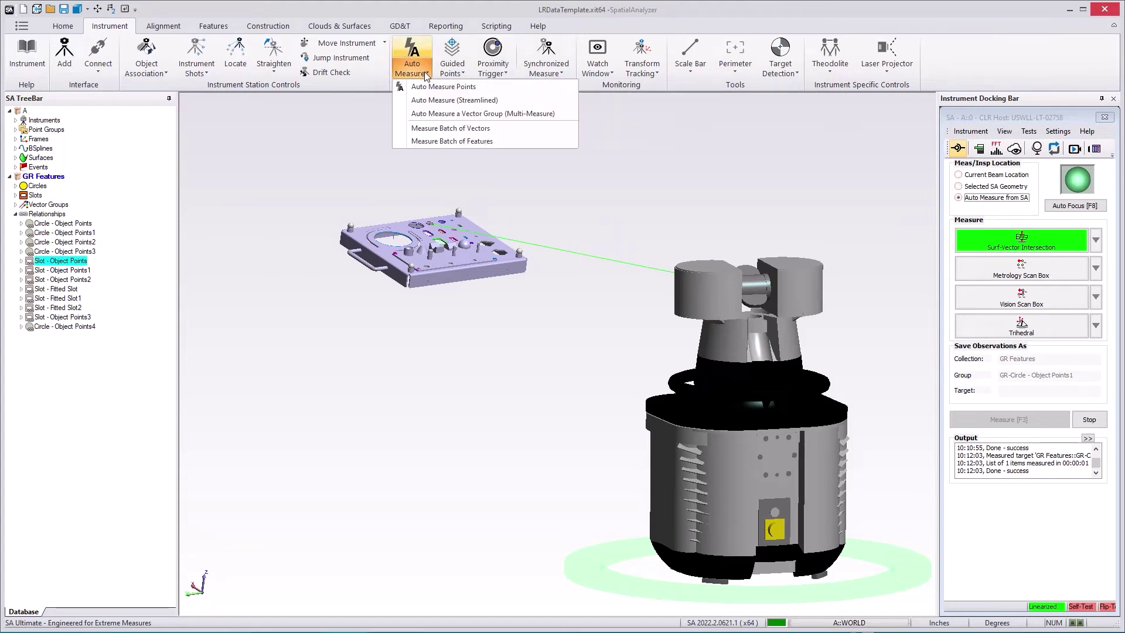
click(460, 143)
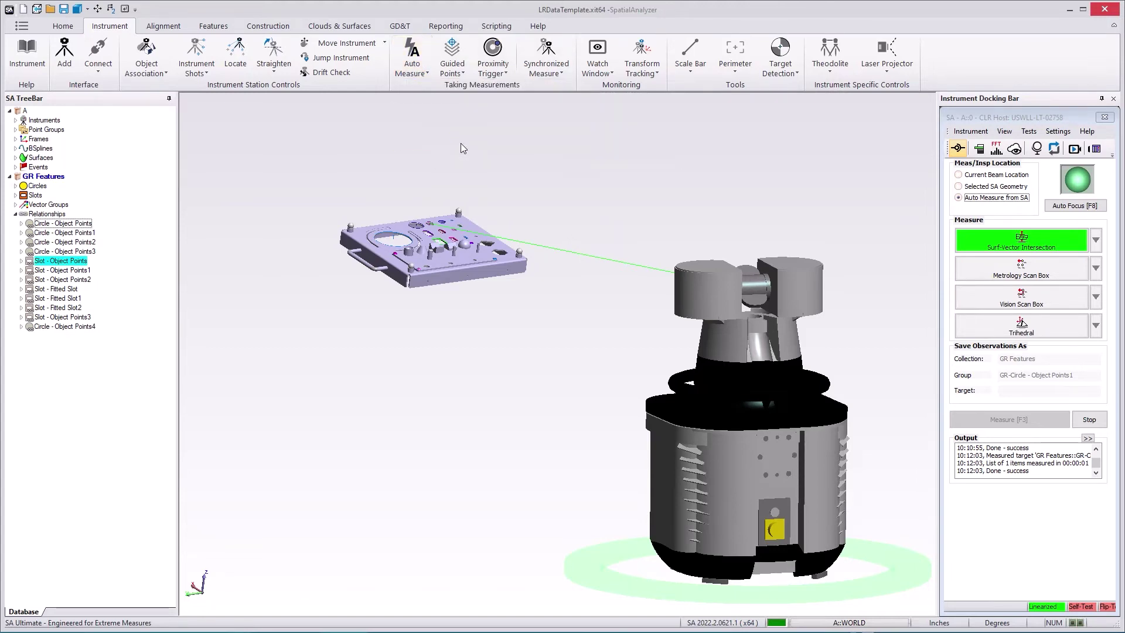
click(454, 209)
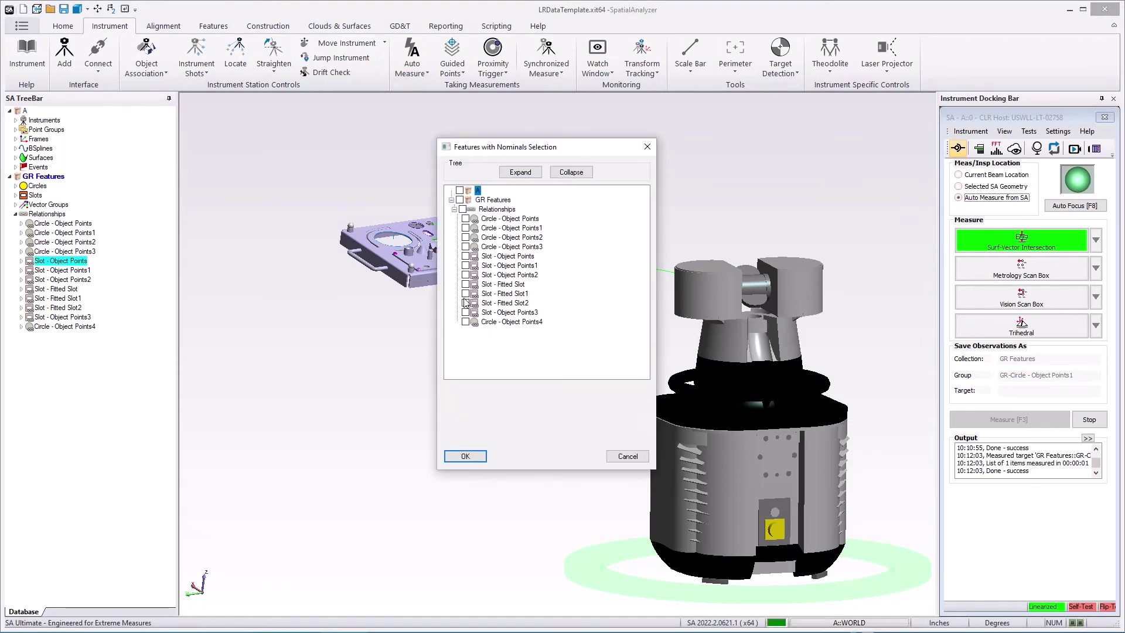
click(465, 219)
click(466, 256)
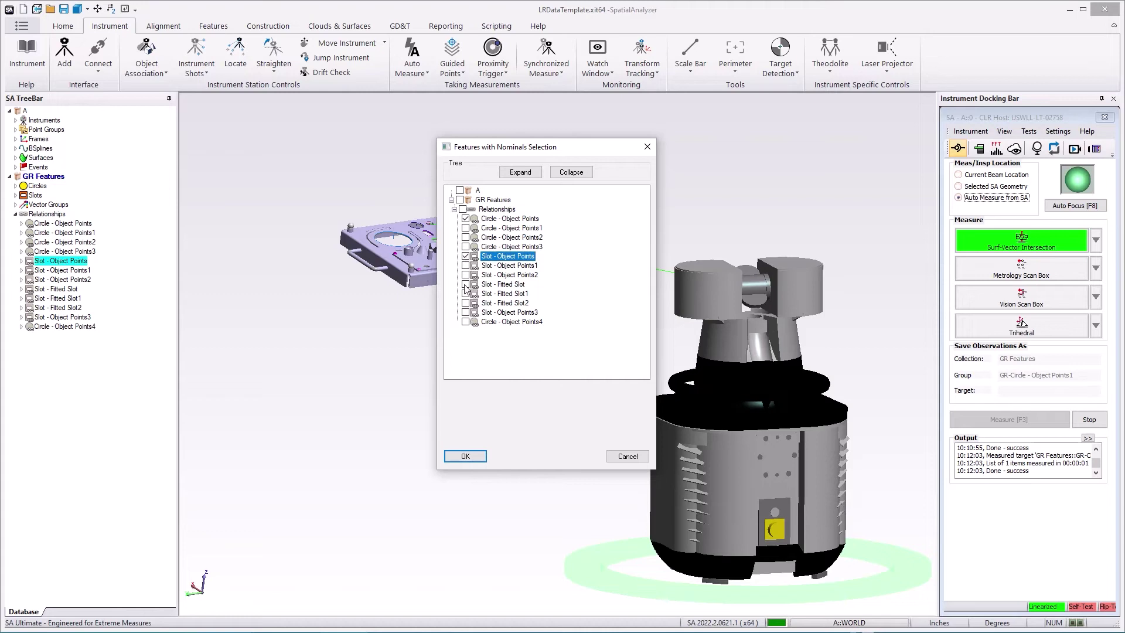
click(466, 284)
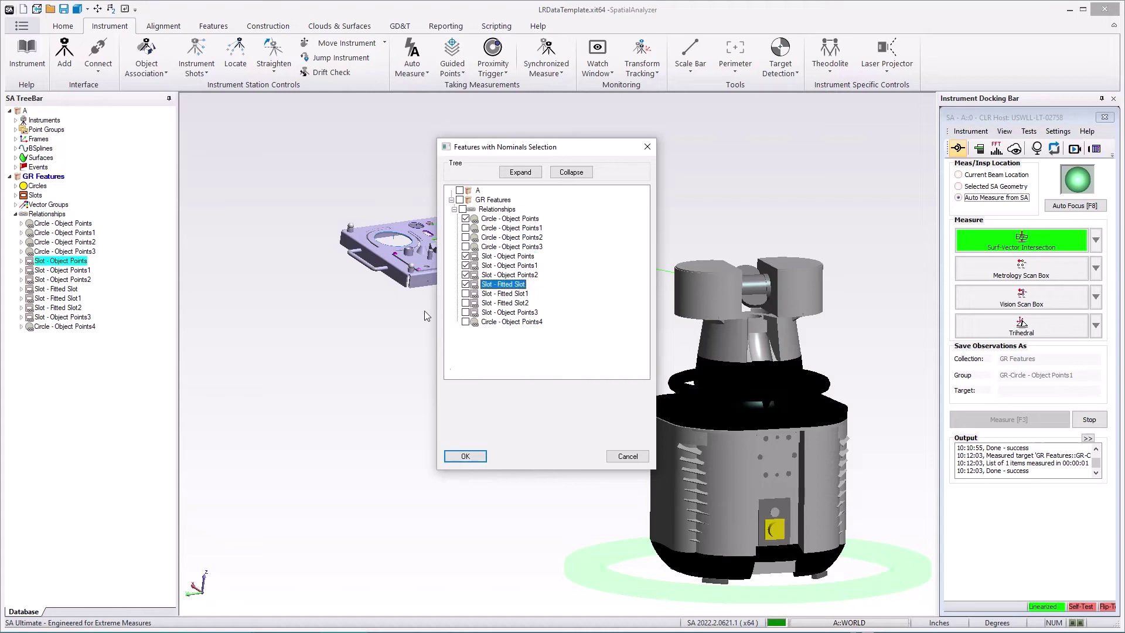
click(466, 456)
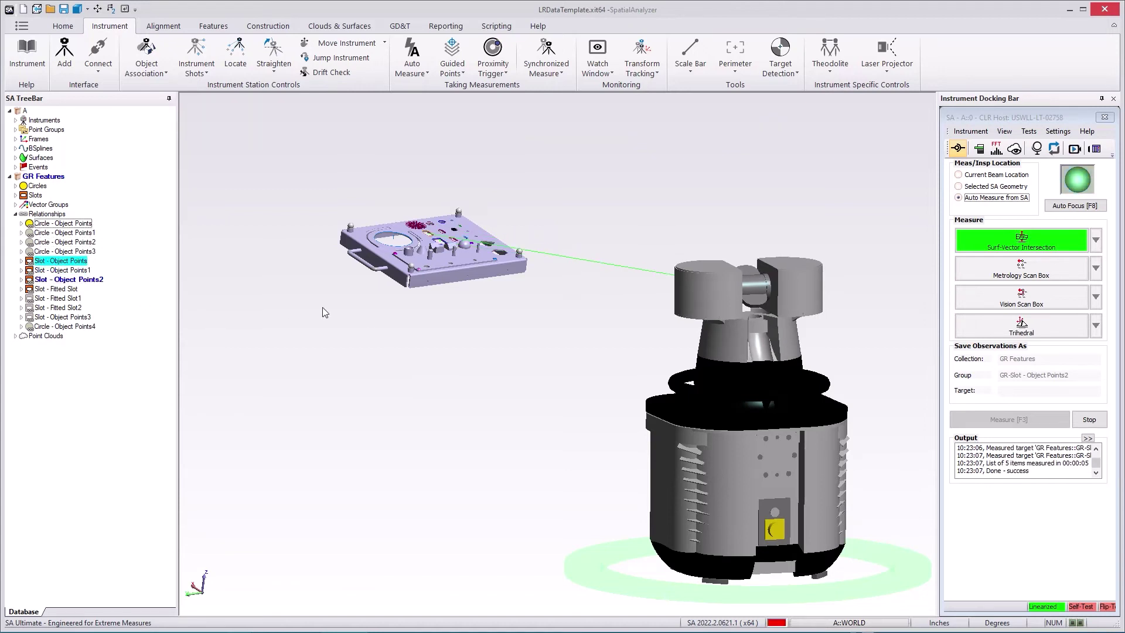
Step: Expand Circle - Object Points and Point Clouds, zoom onto the scanned circle, and call up the dockable panels list
click(21, 223)
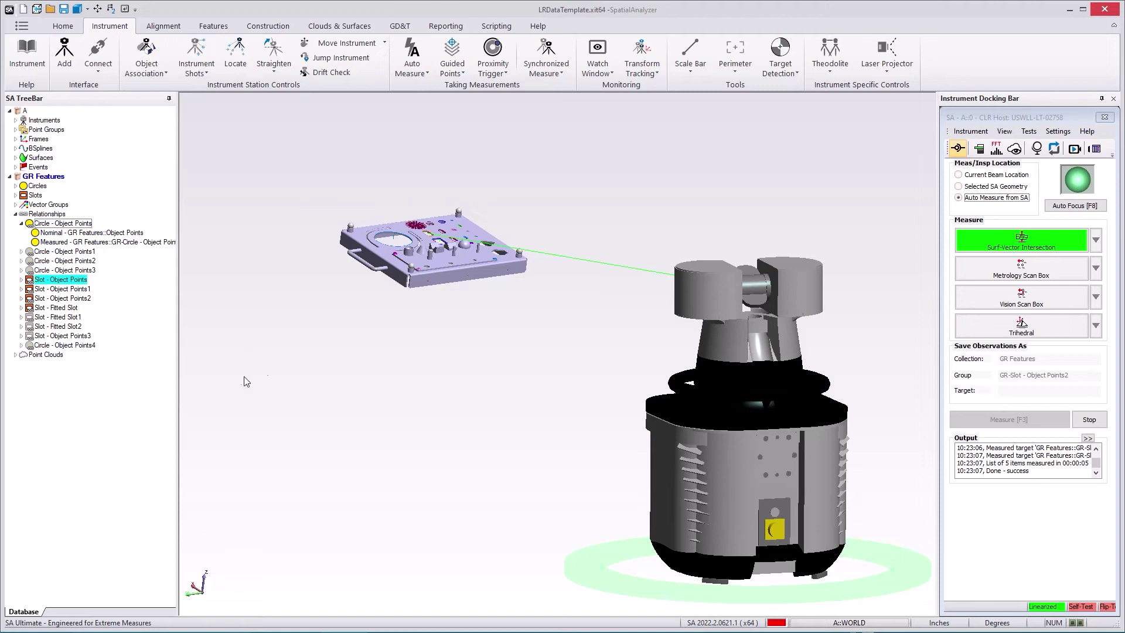
click(15, 355)
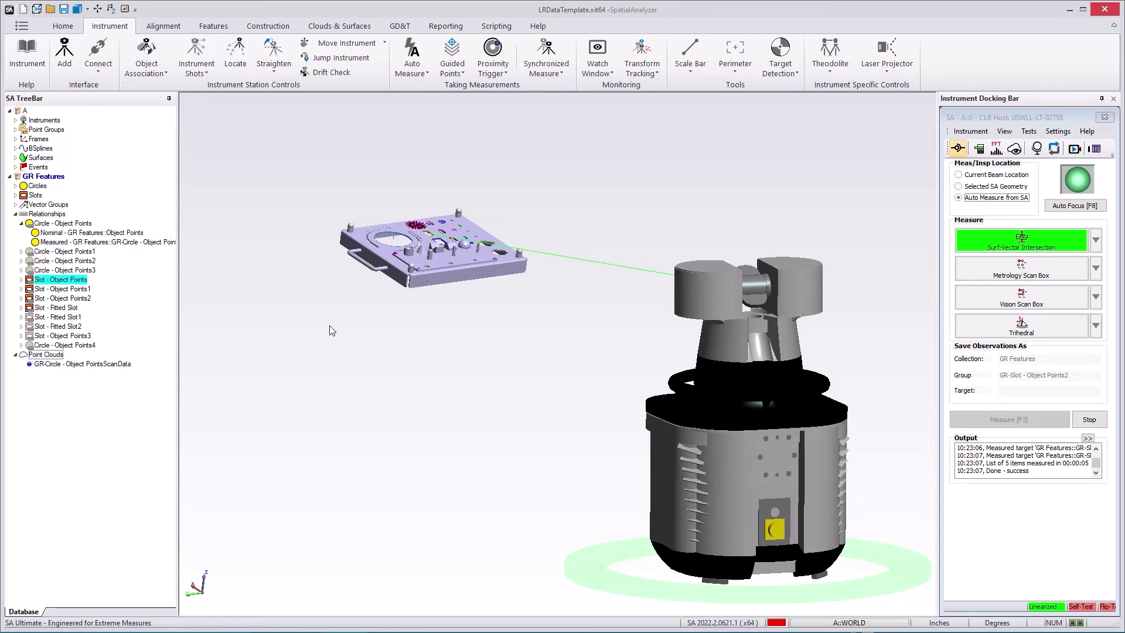
scroll(411, 229, up, 10)
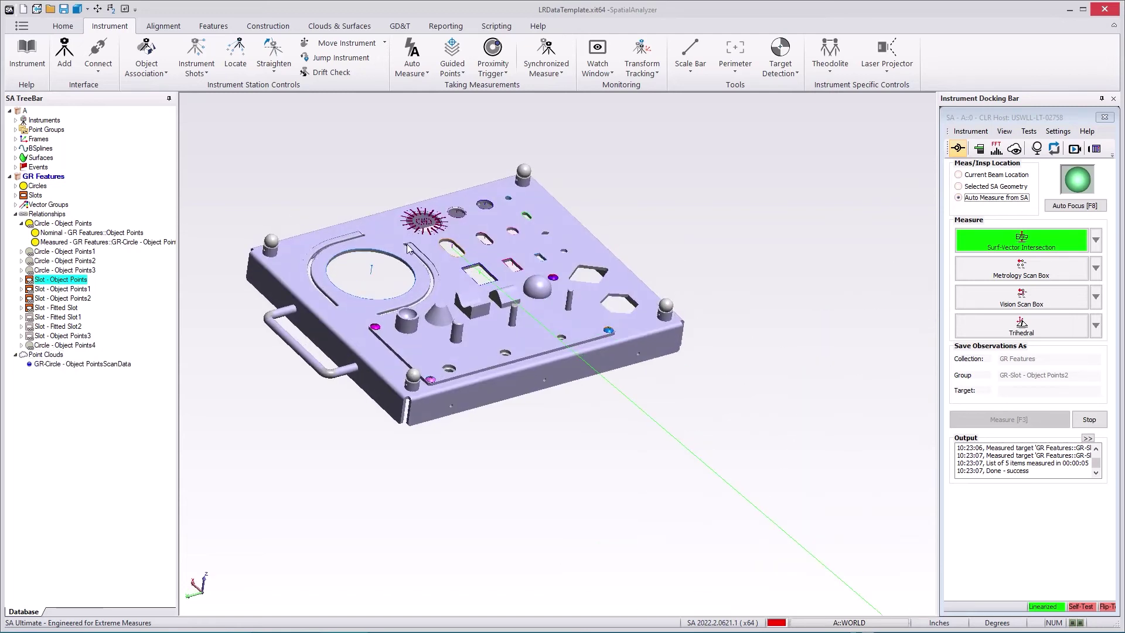
scroll(410, 229, up, 6)
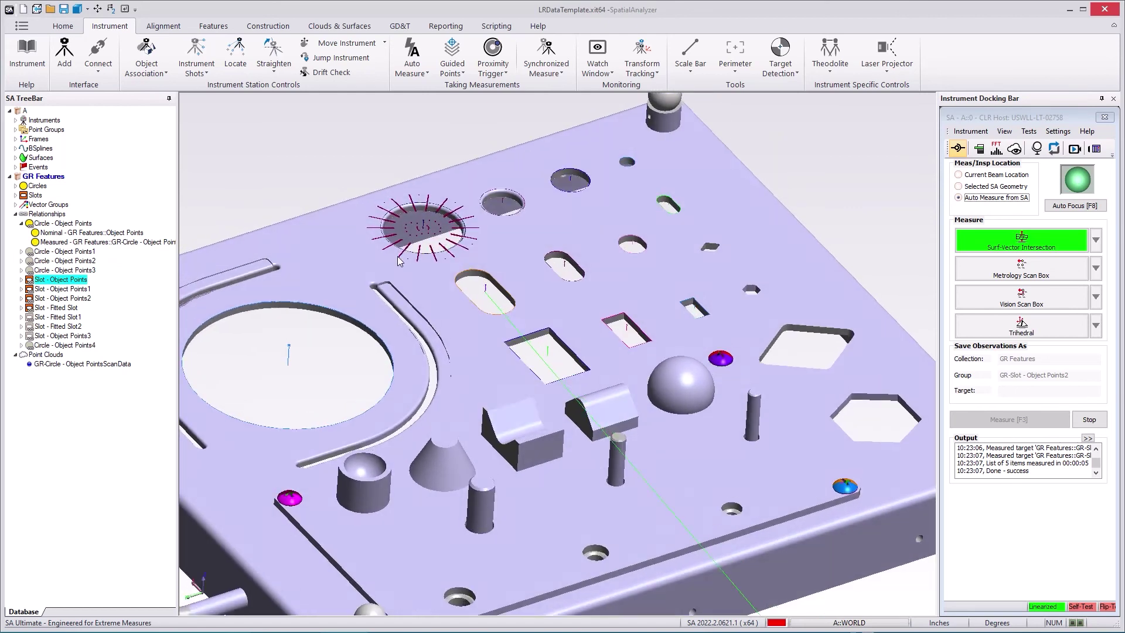
scroll(405, 258, up, 6)
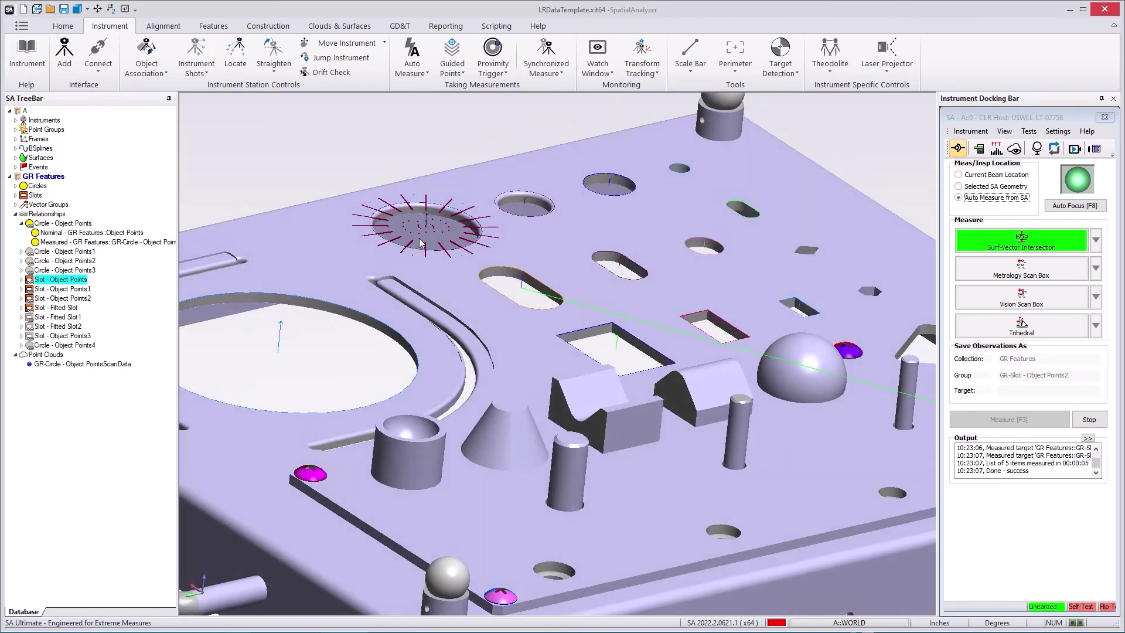
scroll(414, 249, up, 2)
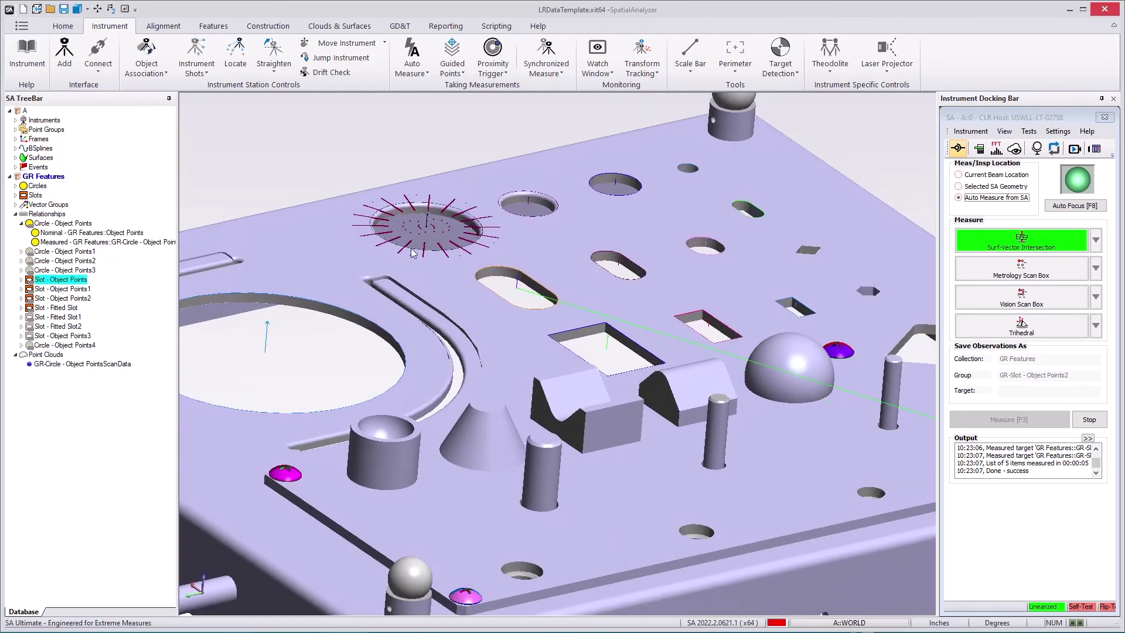
right_click(332, 625)
Step: Open the Report Bar and load the Circle - Object Points report: diameter 1.2598, zero deltas
click(363, 540)
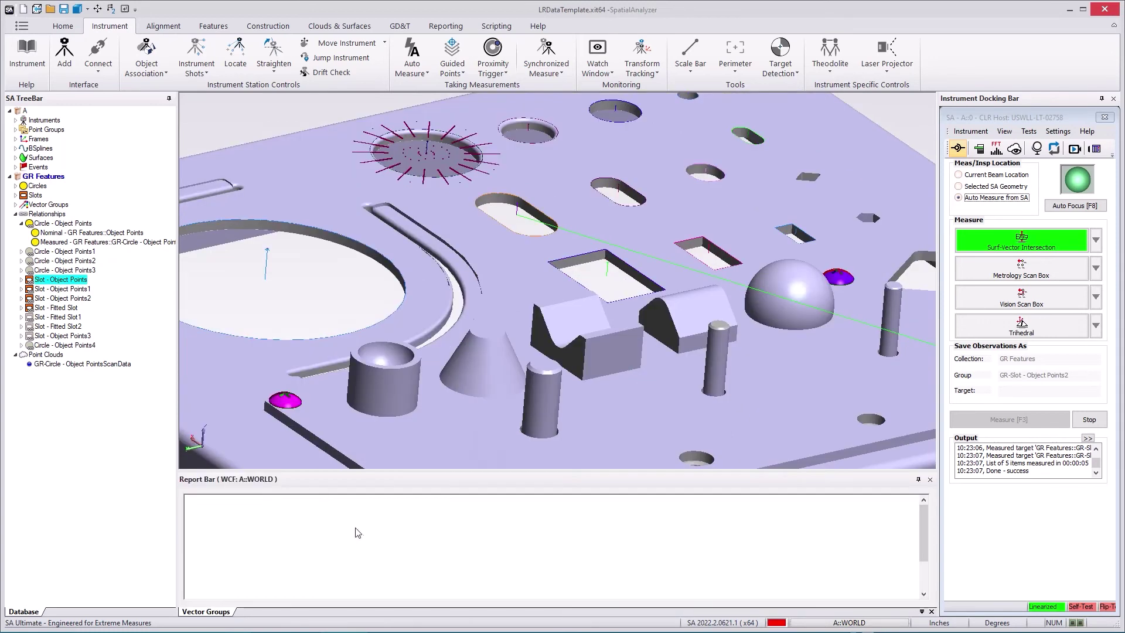
click(61, 223)
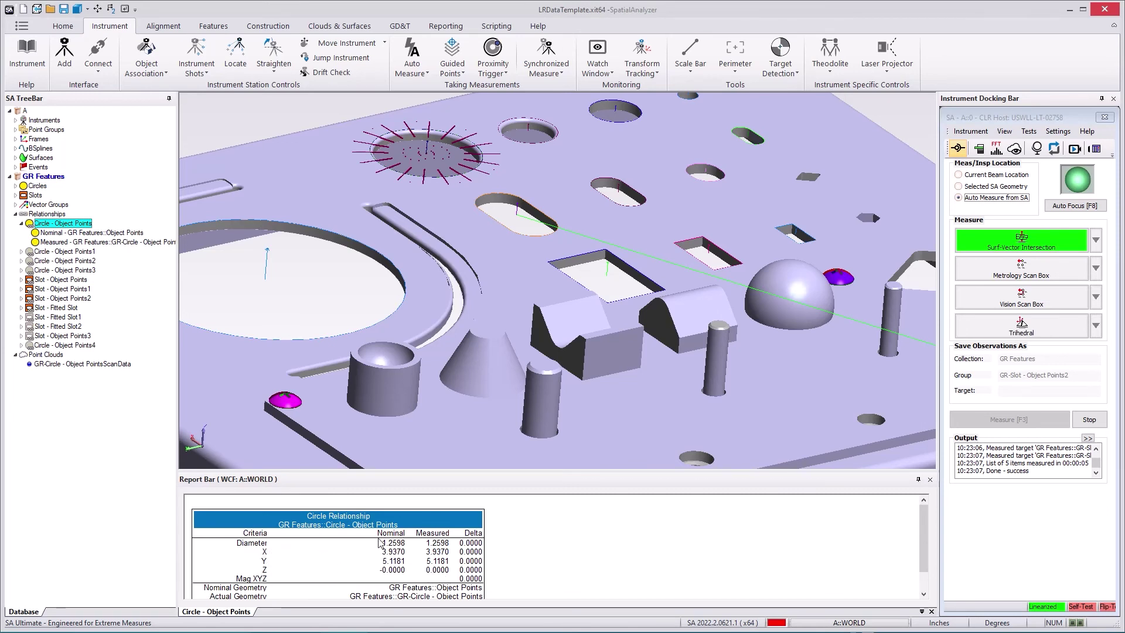
scroll(375, 549, down, 1)
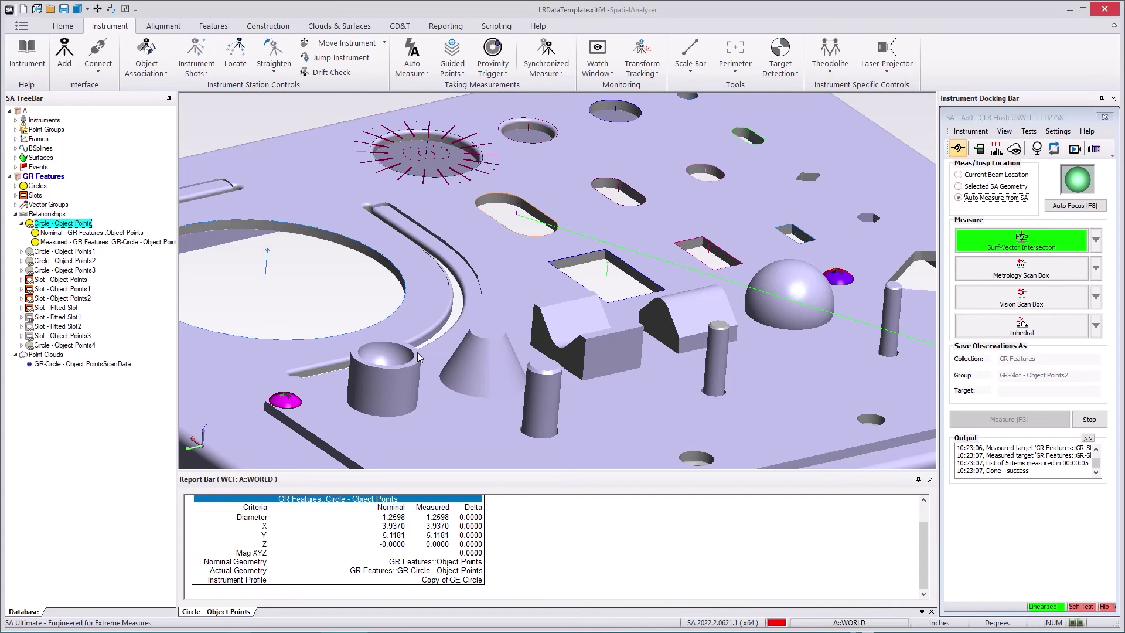
scroll(420, 350, down, 2)
scroll(412, 336, down, 3)
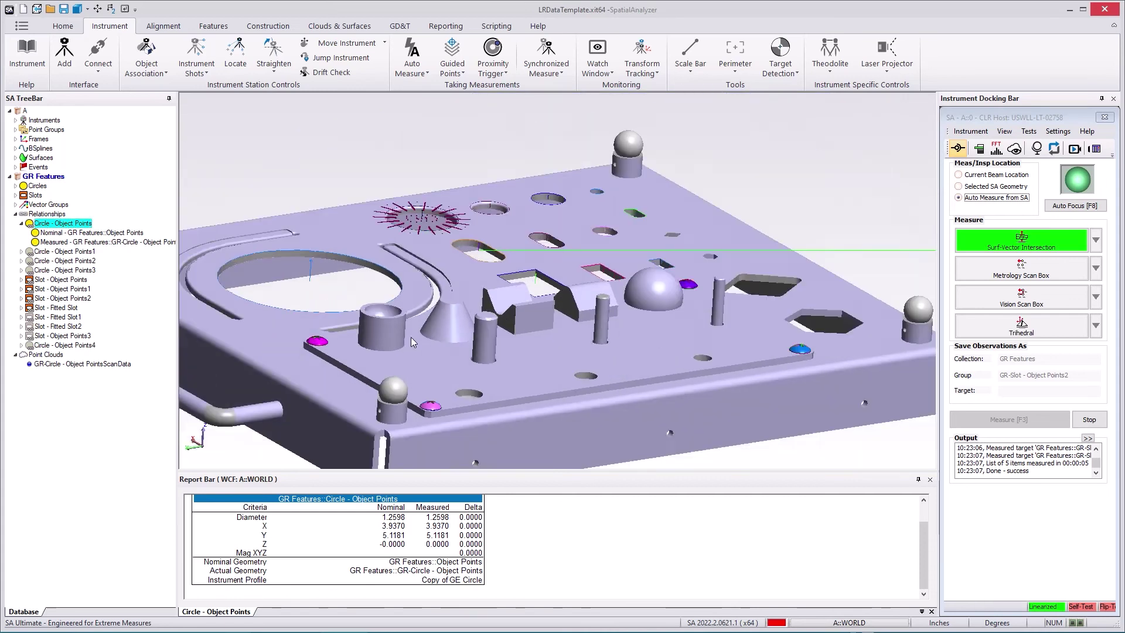
scroll(414, 310, down, 1)
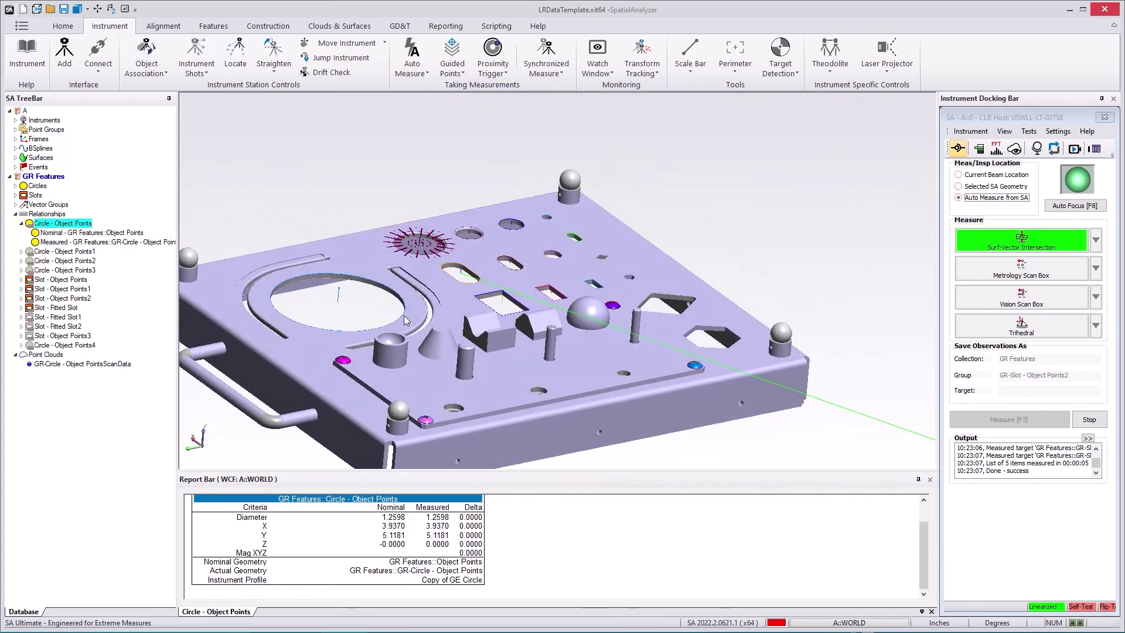